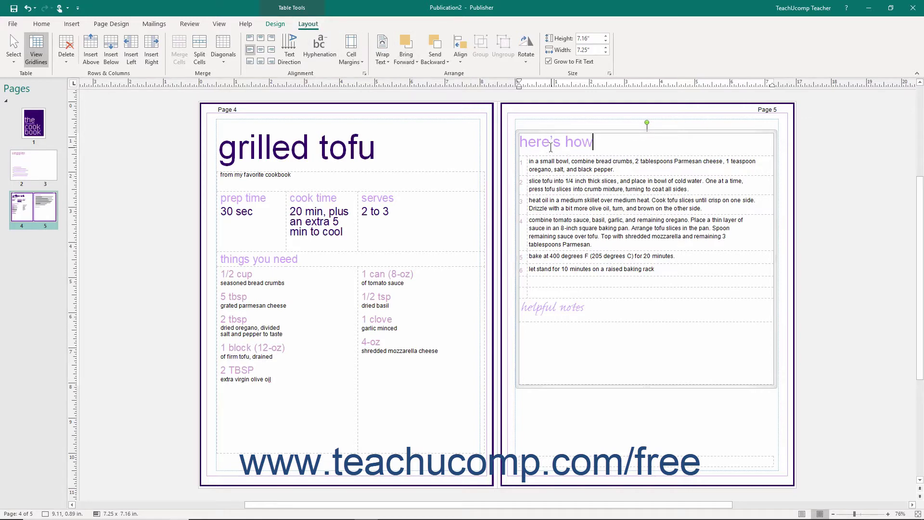
left_click_drag(536, 162, 690, 269)
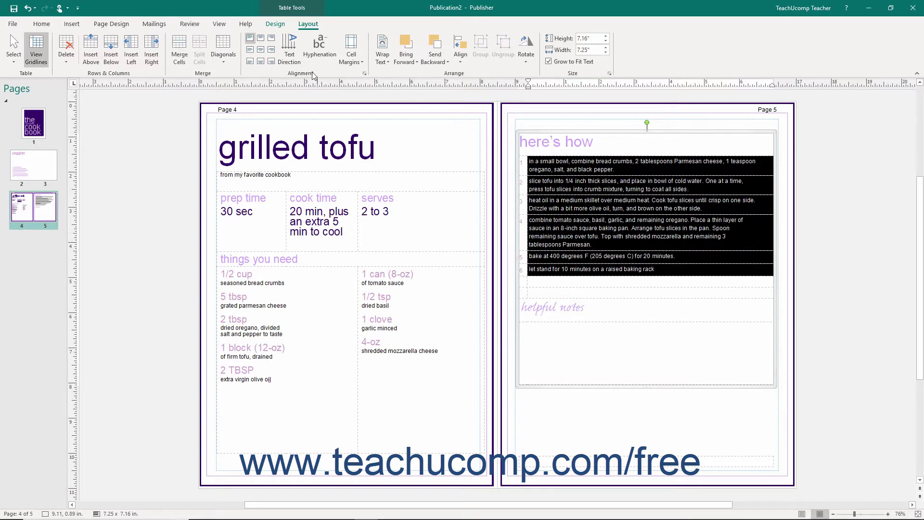
left_click(250, 50)
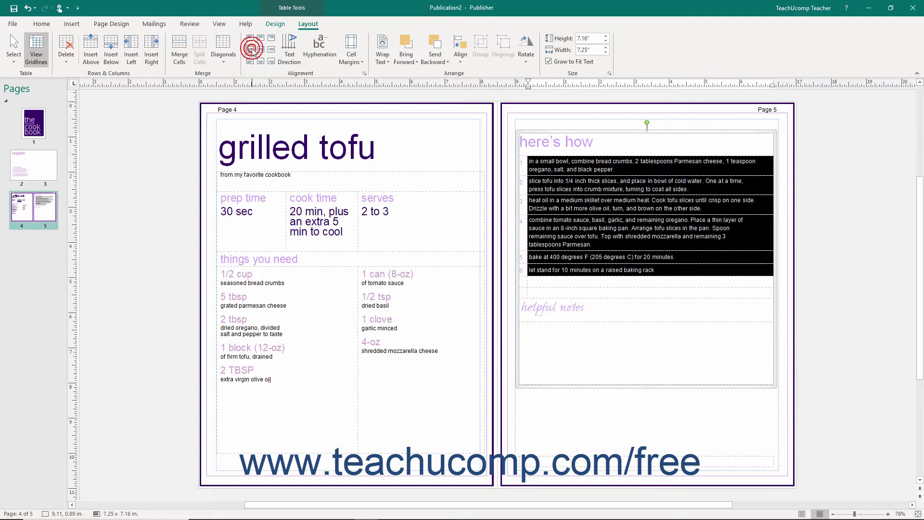
left_click(260, 38)
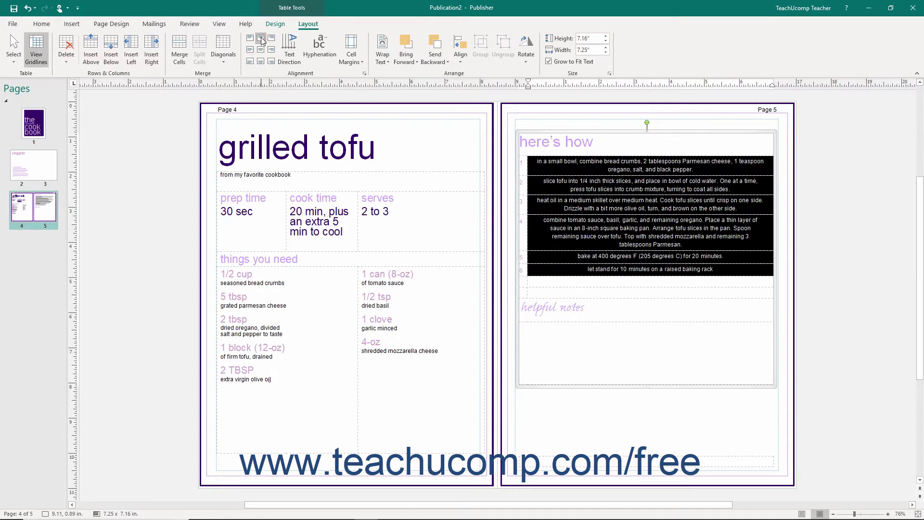
left_click(269, 40)
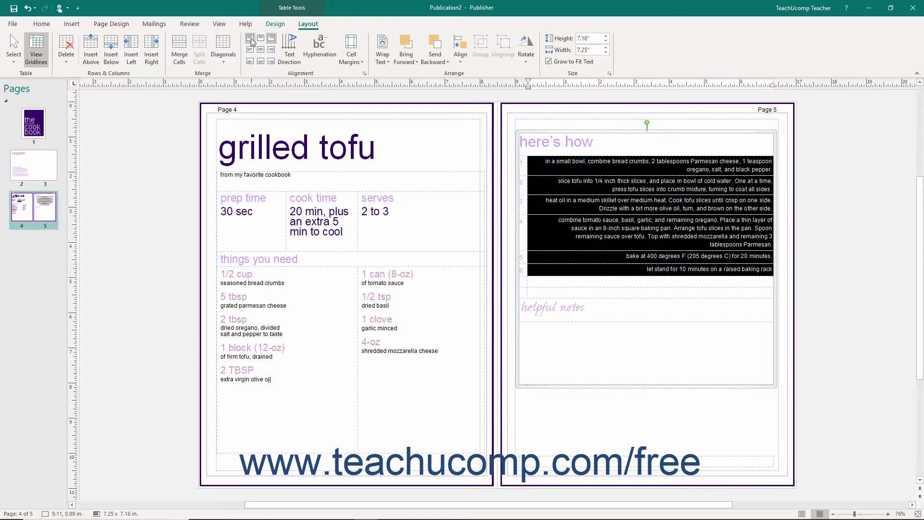
left_click(250, 41)
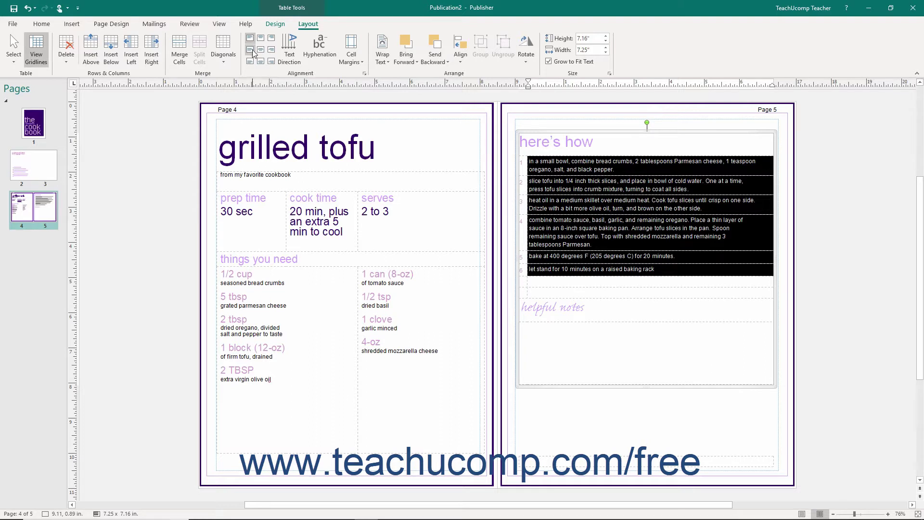
left_click(252, 62)
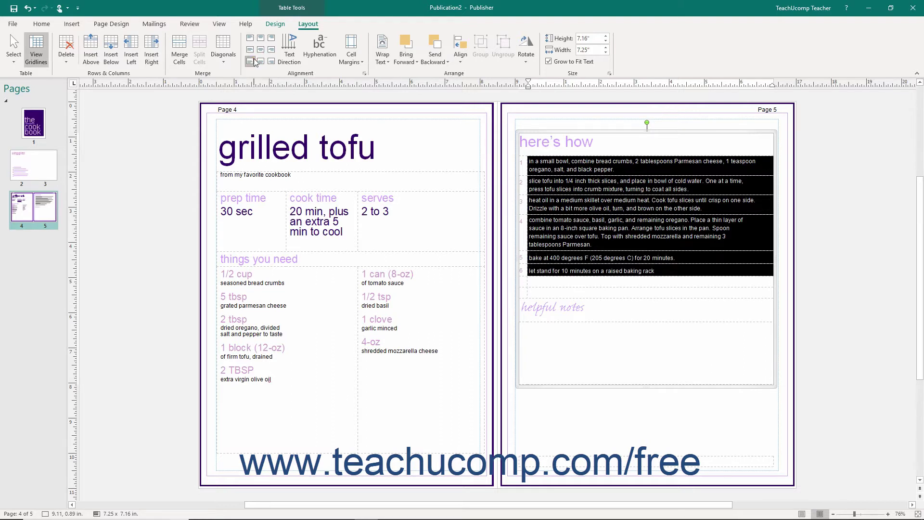
left_click(251, 41)
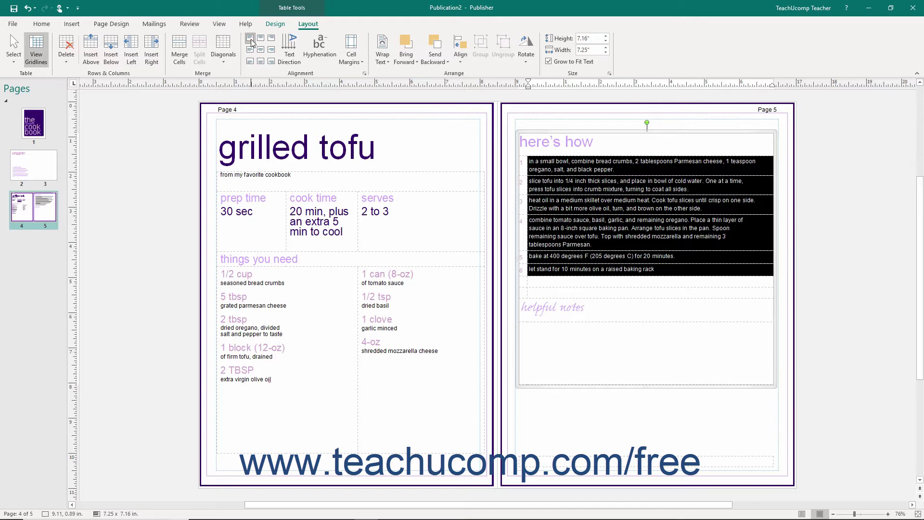
left_click(594, 141)
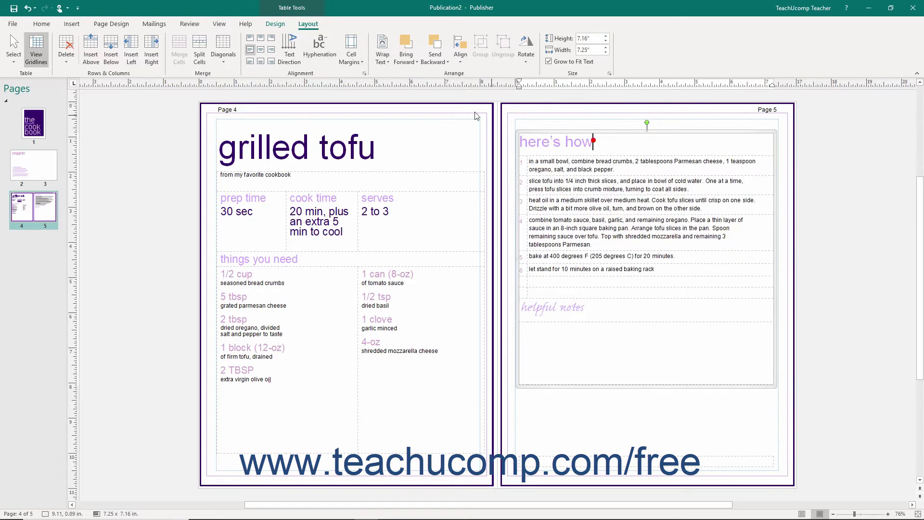
left_click(297, 60)
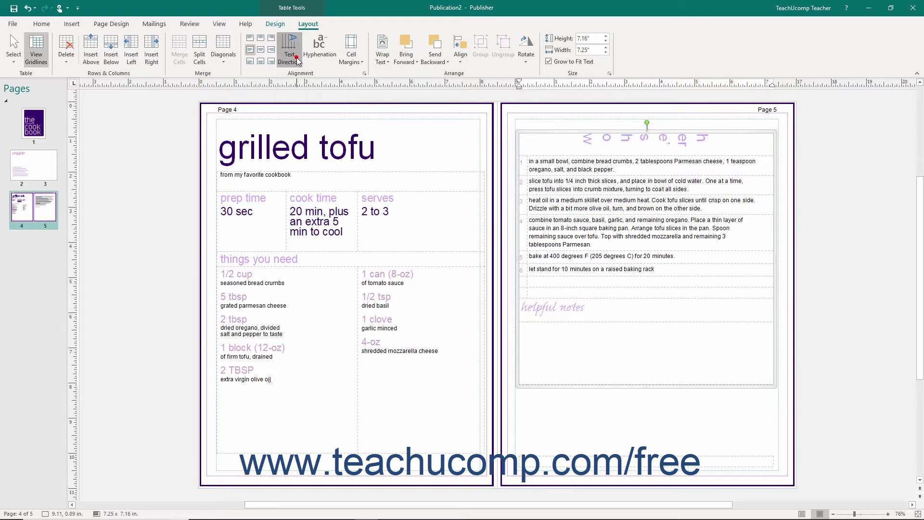
left_click(297, 57)
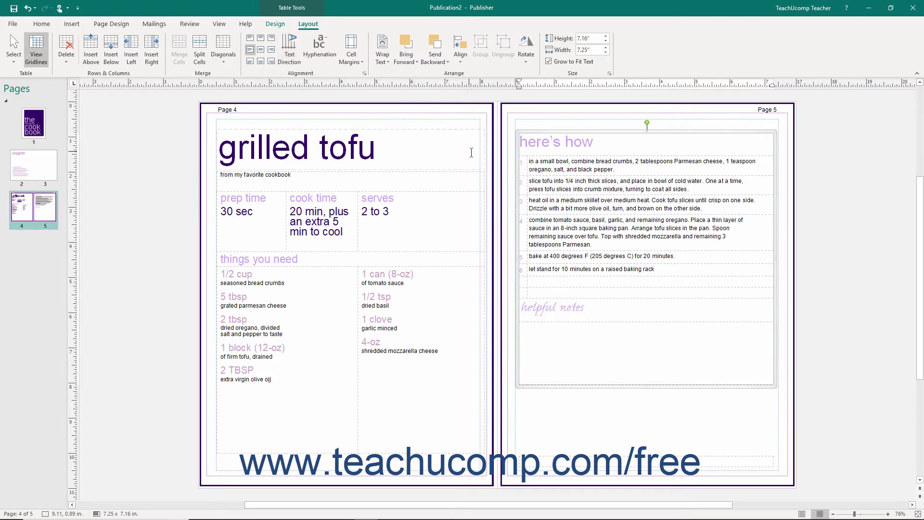
left_click_drag(516, 161, 625, 269)
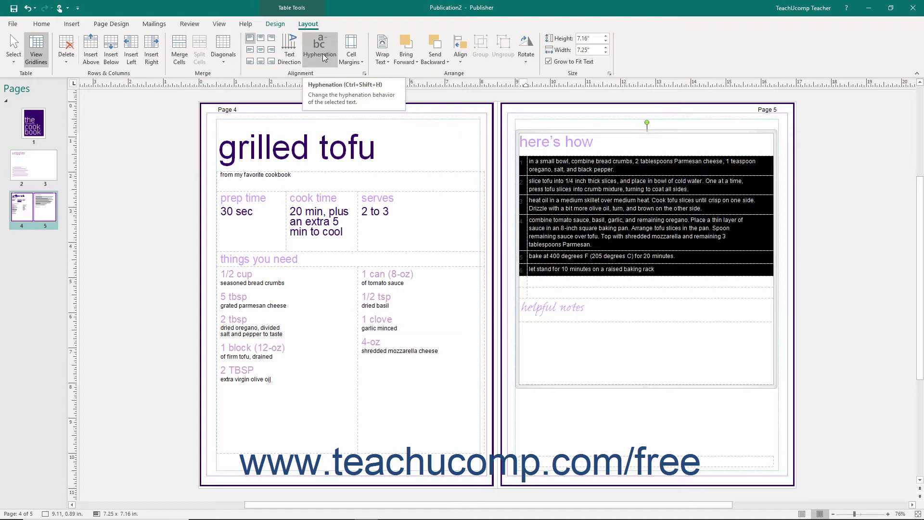
Step: Run manual hyphenation on the here's how step text and dismiss the completion message
left_click(324, 58)
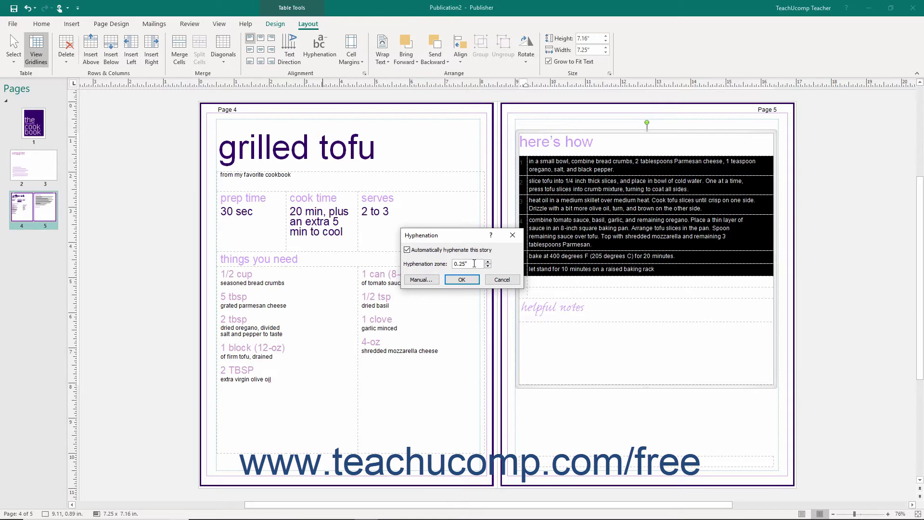
left_click(430, 280)
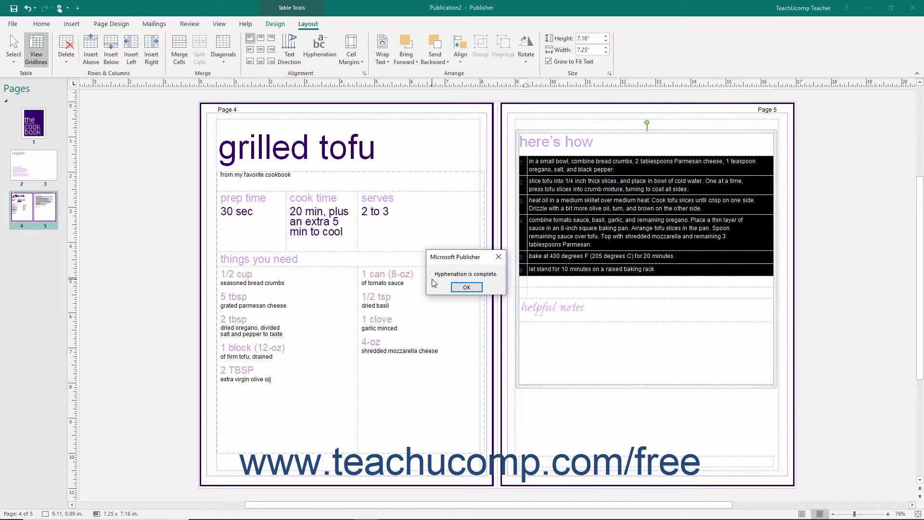
left_click(463, 287)
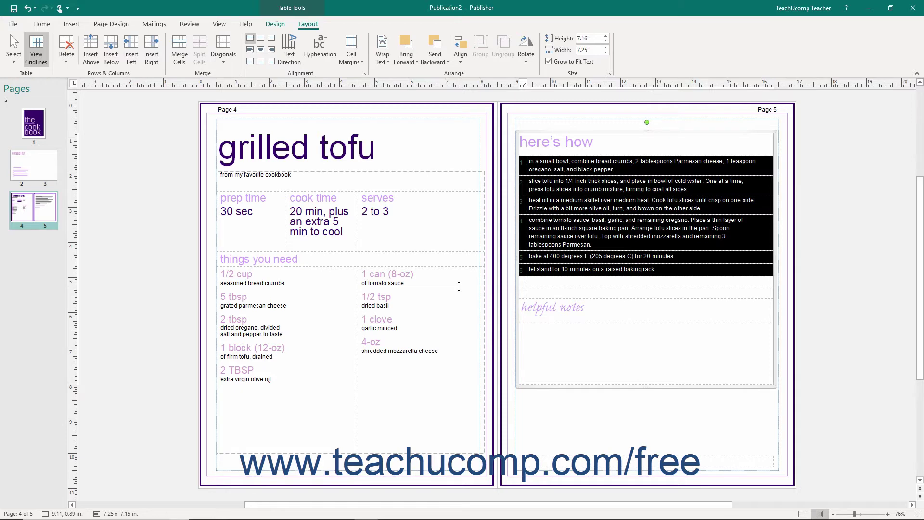
Step: Set the step rows' cell margins to None, after first trying Narrow
left_click(357, 61)
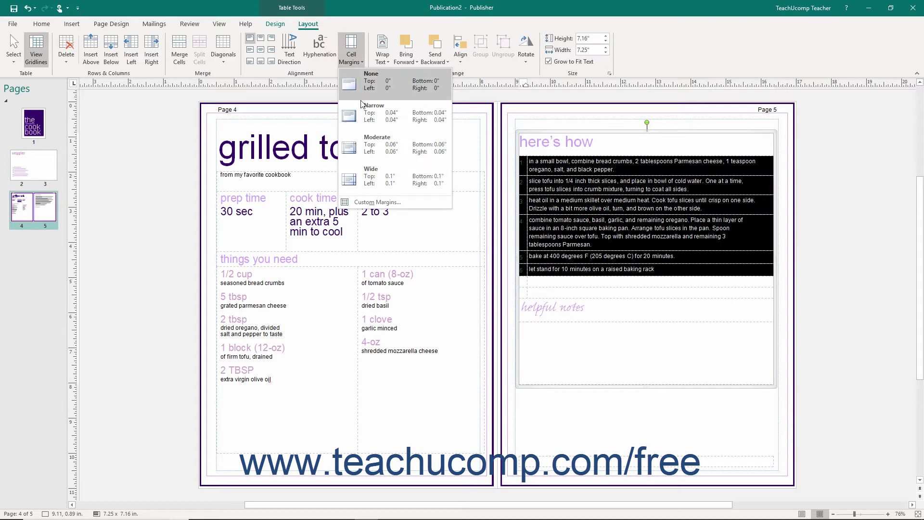
left_click(364, 124)
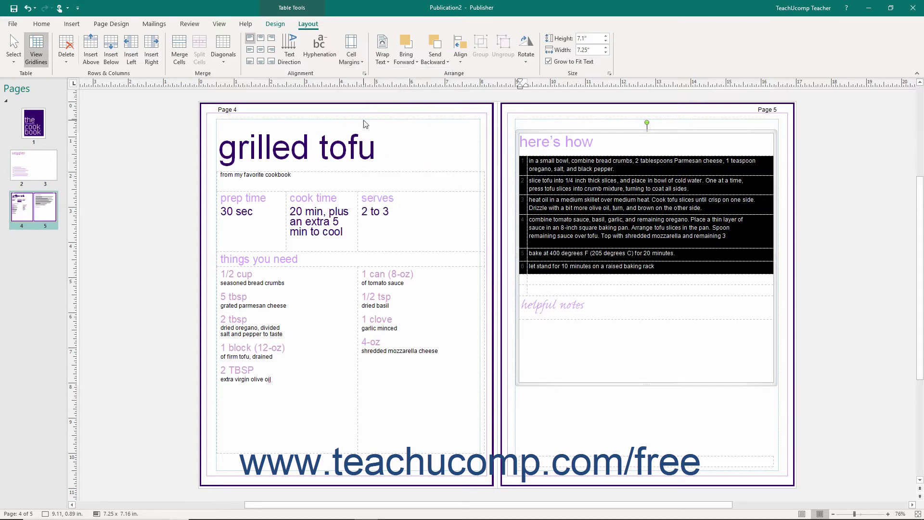
left_click(357, 64)
left_click(358, 81)
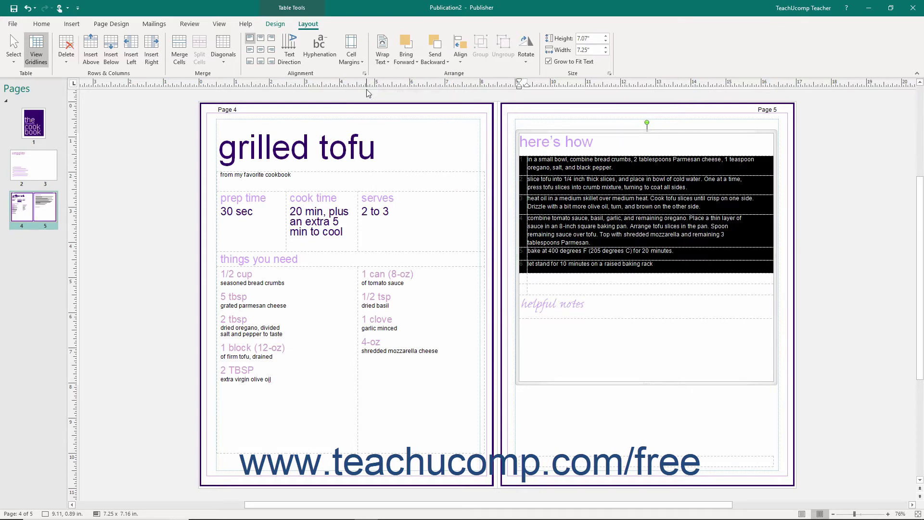
left_click(281, 25)
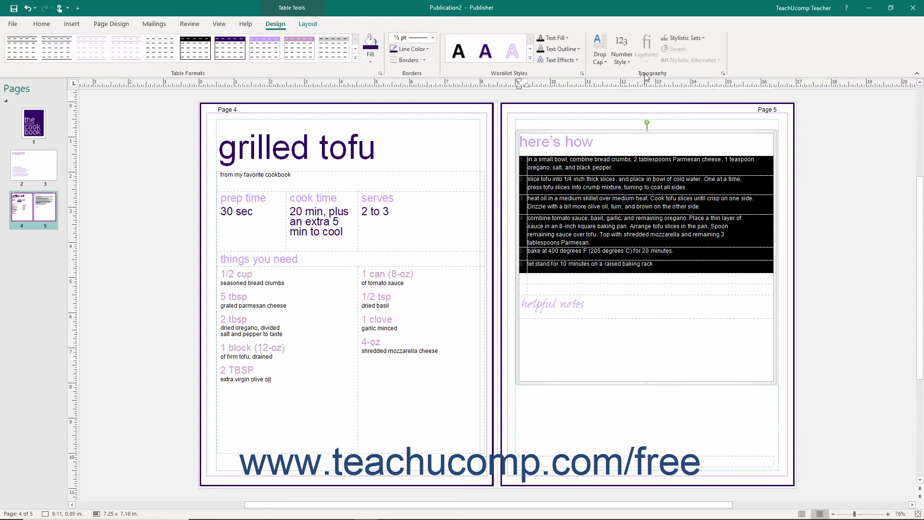
left_click(595, 142)
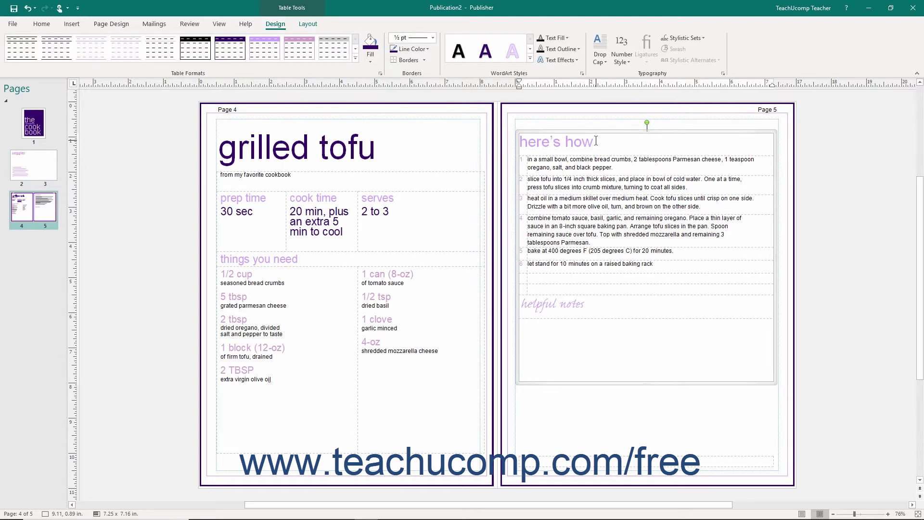
left_click_drag(596, 142, 539, 142)
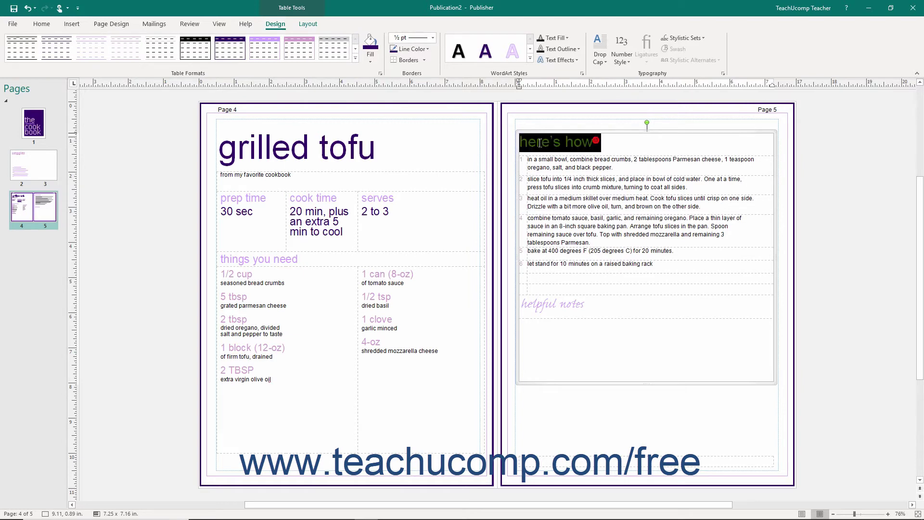
left_click(601, 59)
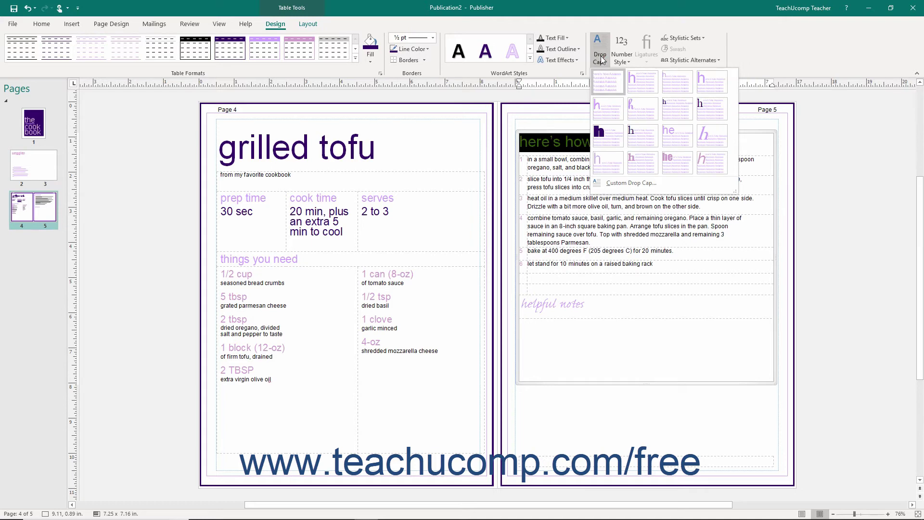
left_click(708, 130)
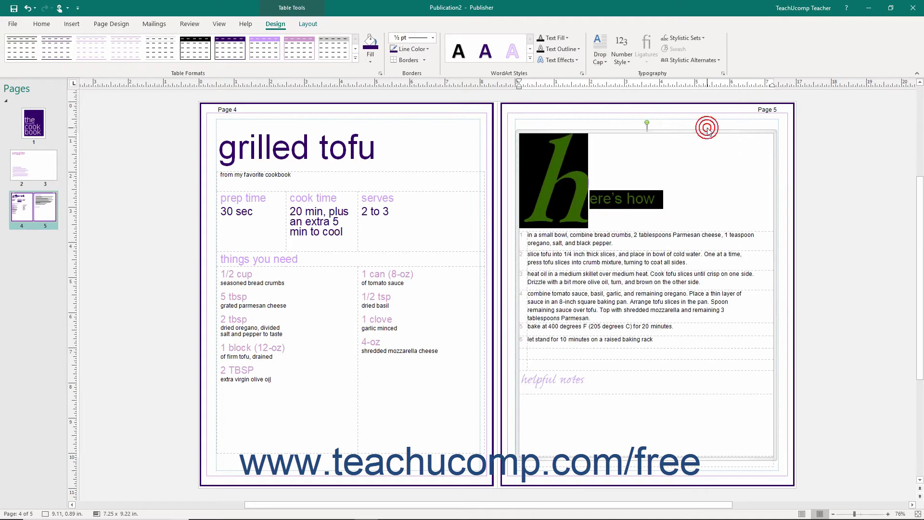
left_click(28, 10)
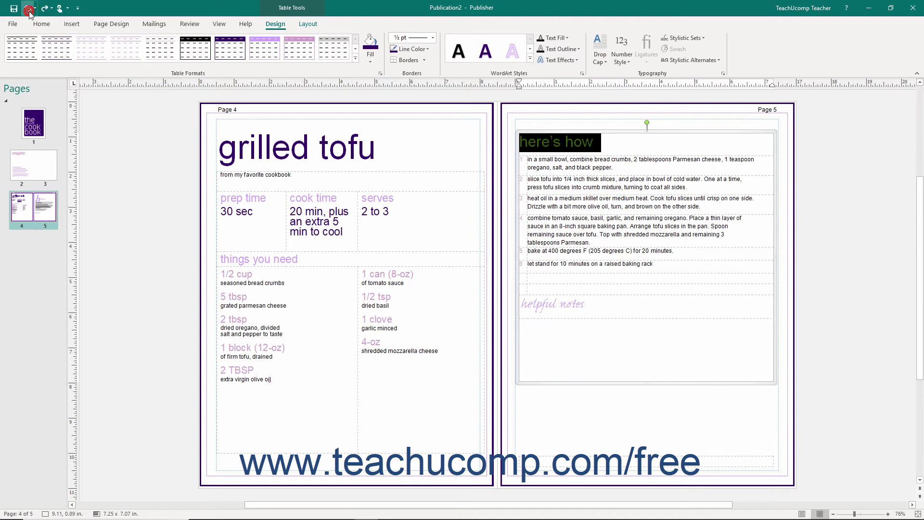
Step: Give the first step number Proportional Lining figures, then select the helpful notes text
left_click(522, 160)
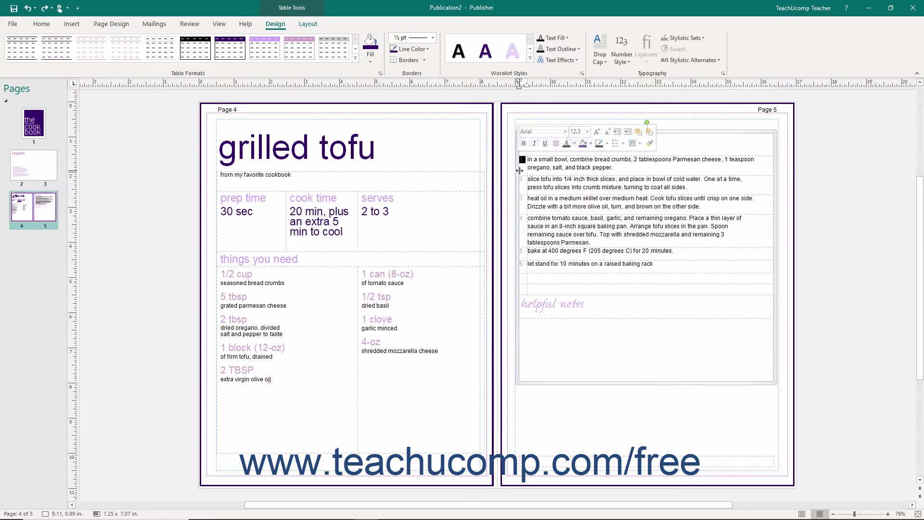
left_click(620, 62)
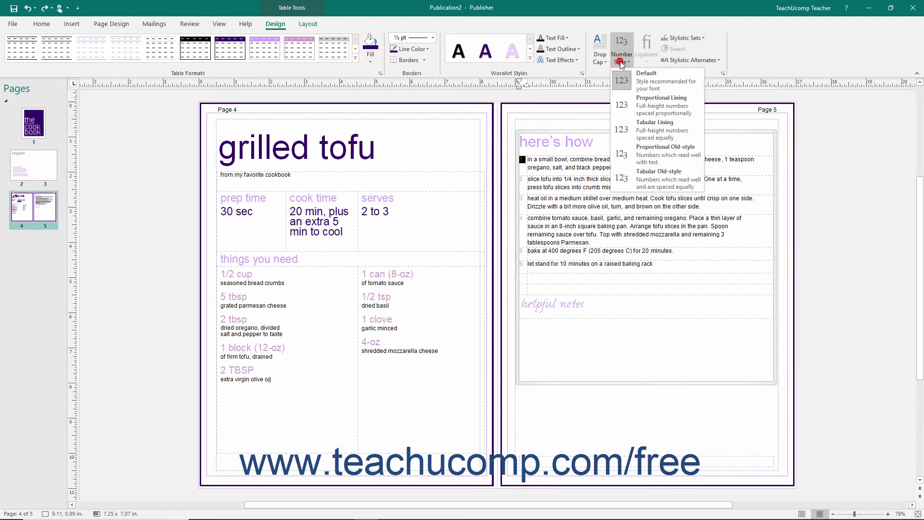
left_click(627, 106)
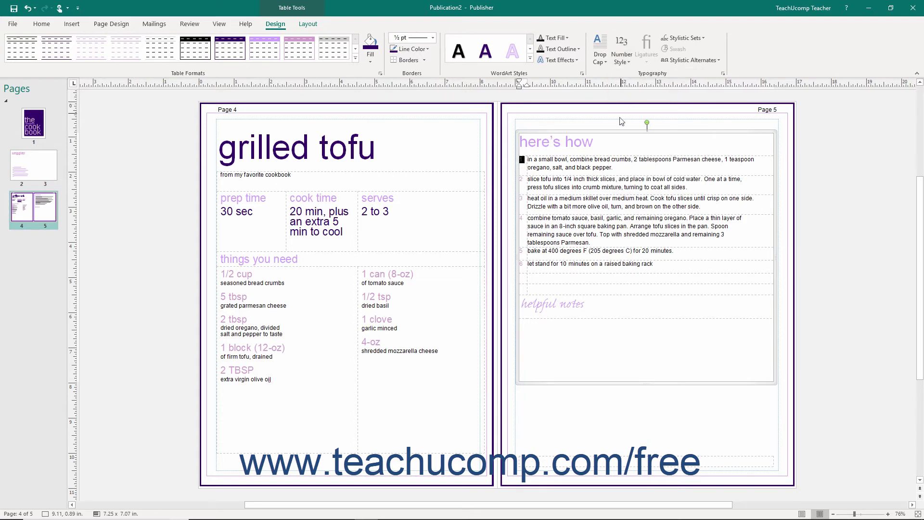
left_click_drag(592, 303, 548, 313)
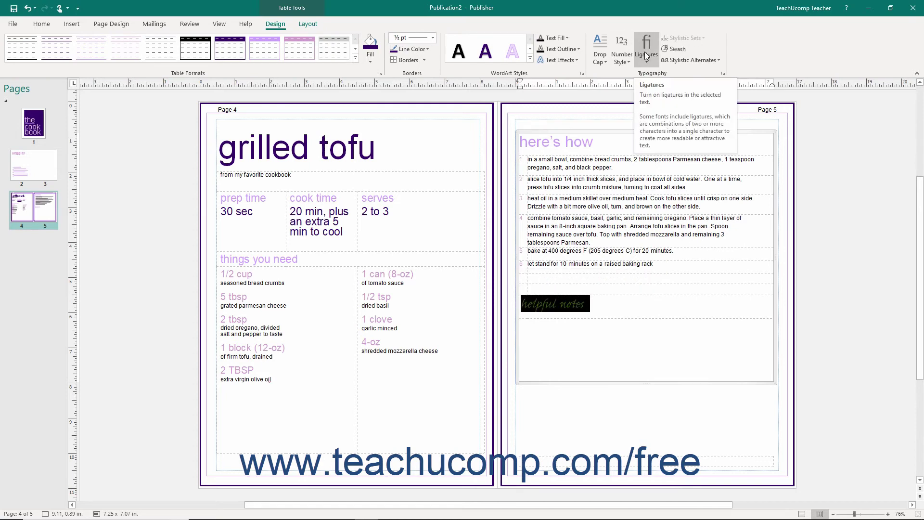
Step: Turn on Standard and Discretionary ligatures for the helpful notes text
left_click(645, 51)
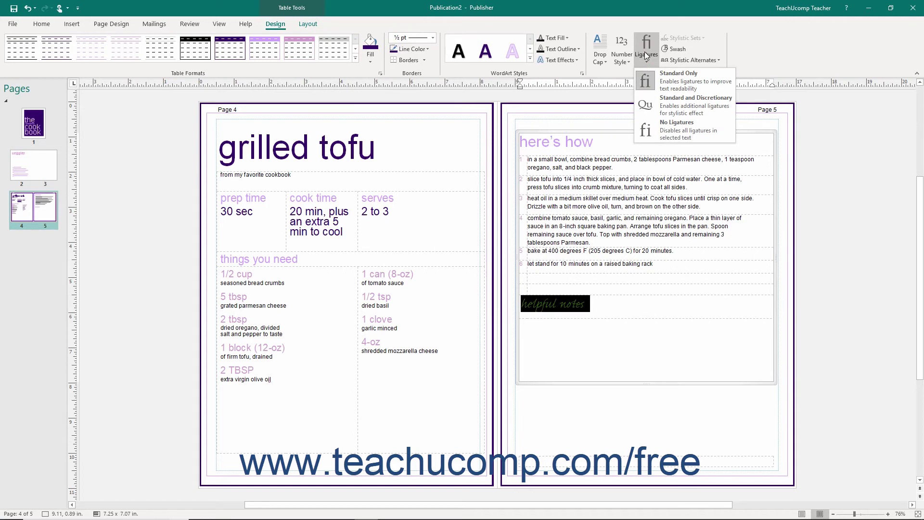
left_click(655, 107)
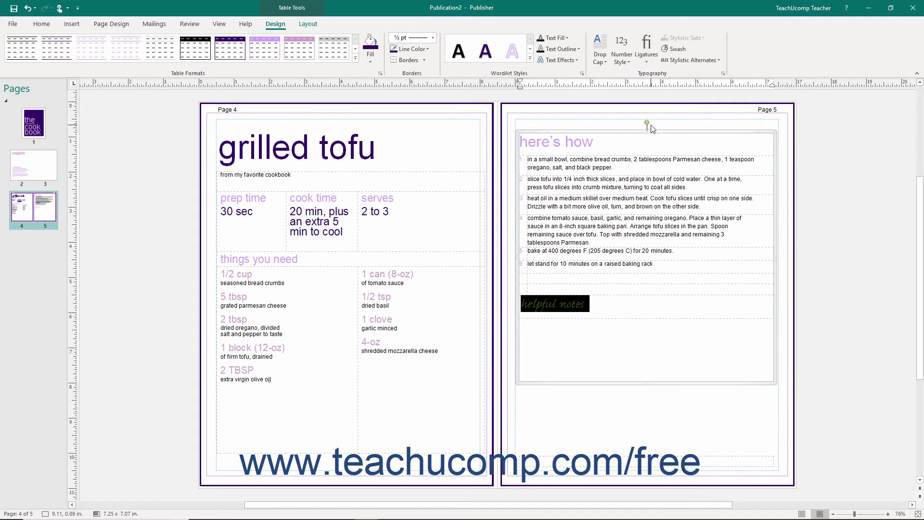
Step: Apply the last Individual stylistic set to the here's how heading, then select helpful notes
left_click_drag(645, 147, 531, 153)
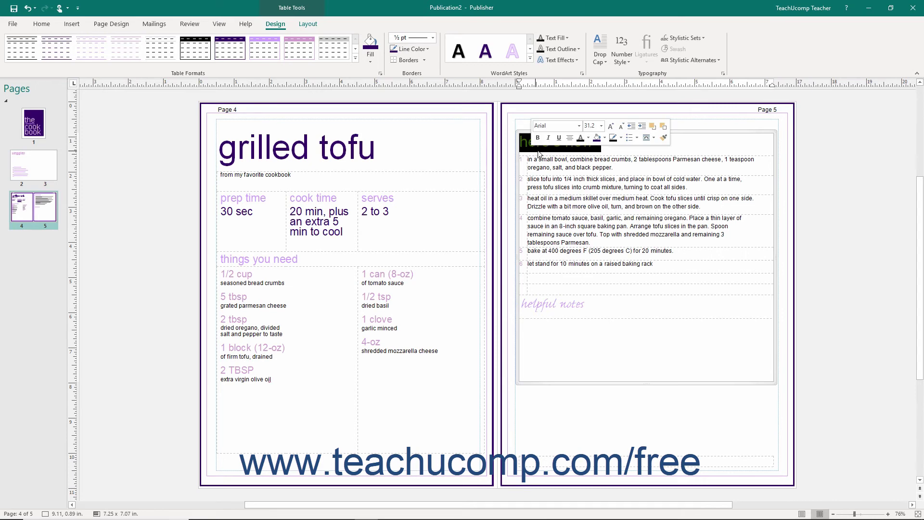
left_click(692, 38)
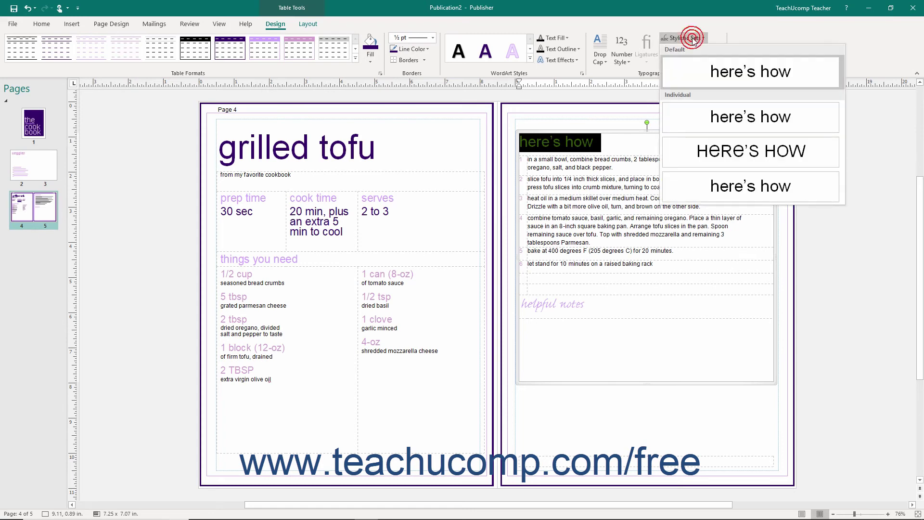
left_click(702, 180)
triple_click(623, 305)
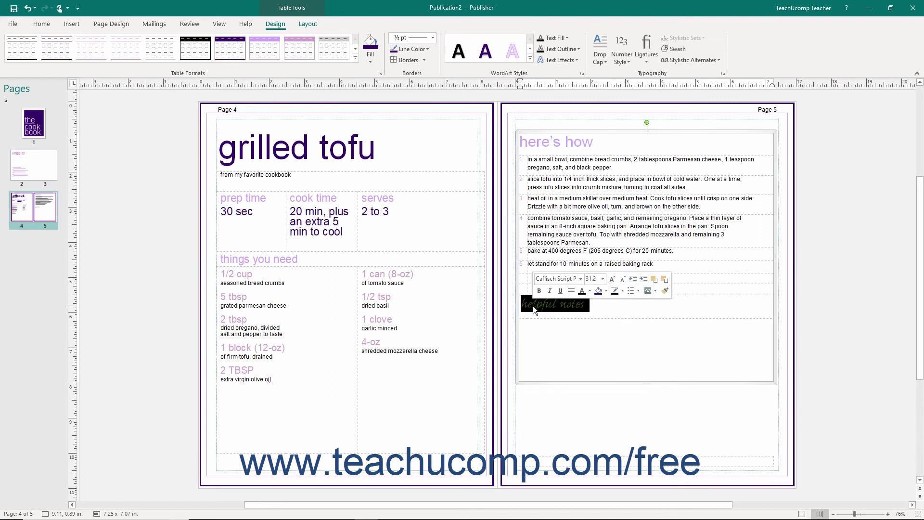
Step: Turn on Swash for helpful notes and keep its Default stylistic alternate
left_click(680, 50)
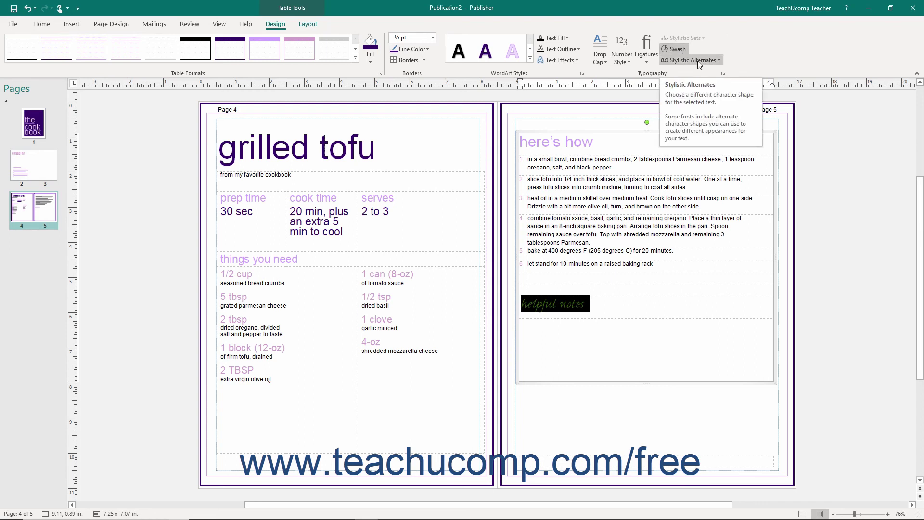
left_click(697, 60)
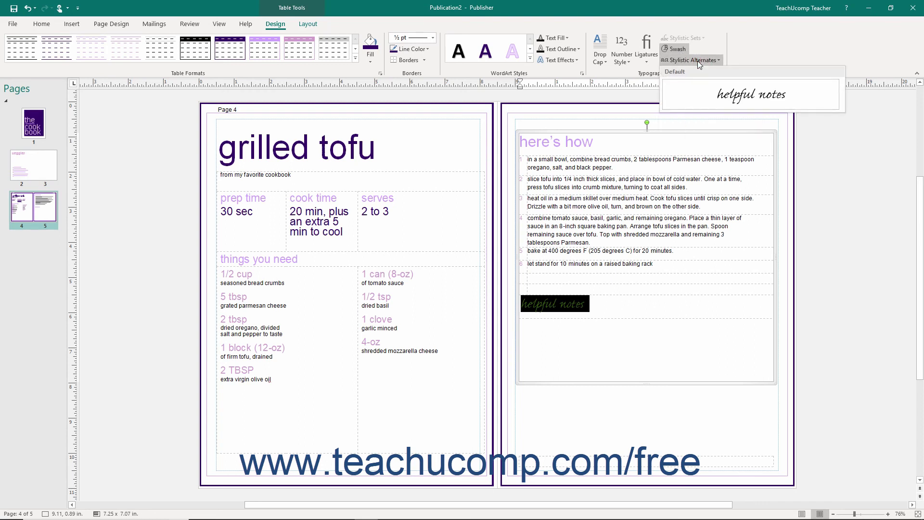
left_click(708, 99)
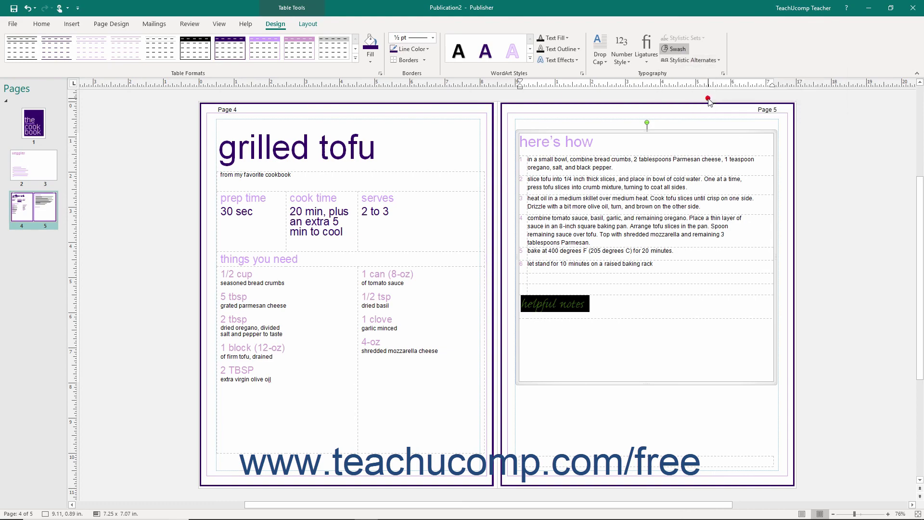